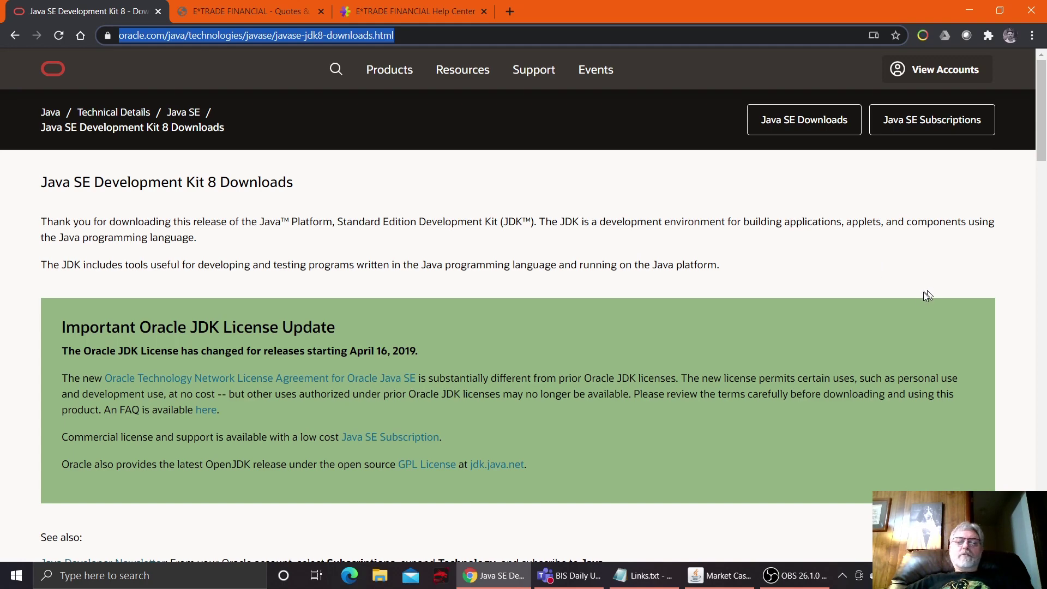
- Bring the MarketCaster Main-Watch-List, led by FCEL at about 10.89, in front of Chrome
left_click(720, 575)
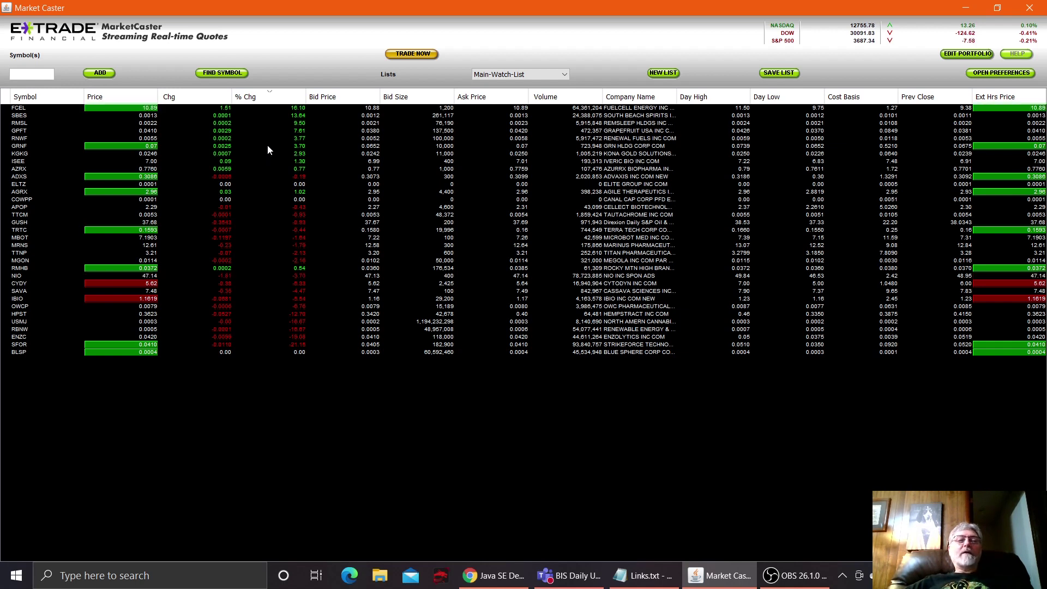
left_click(564, 77)
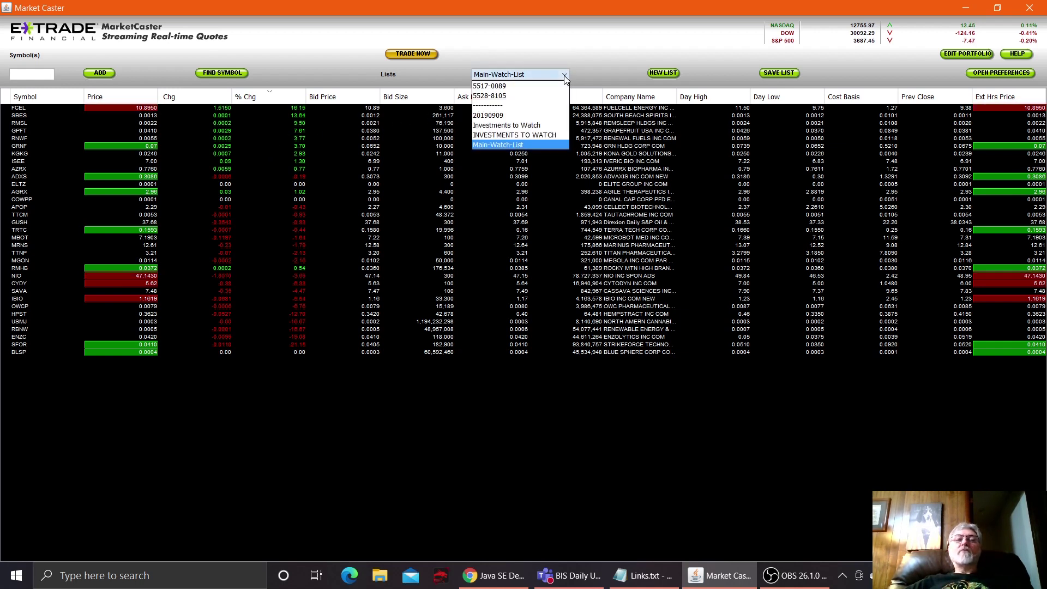
left_click(564, 77)
left_click(564, 77)
left_click(565, 77)
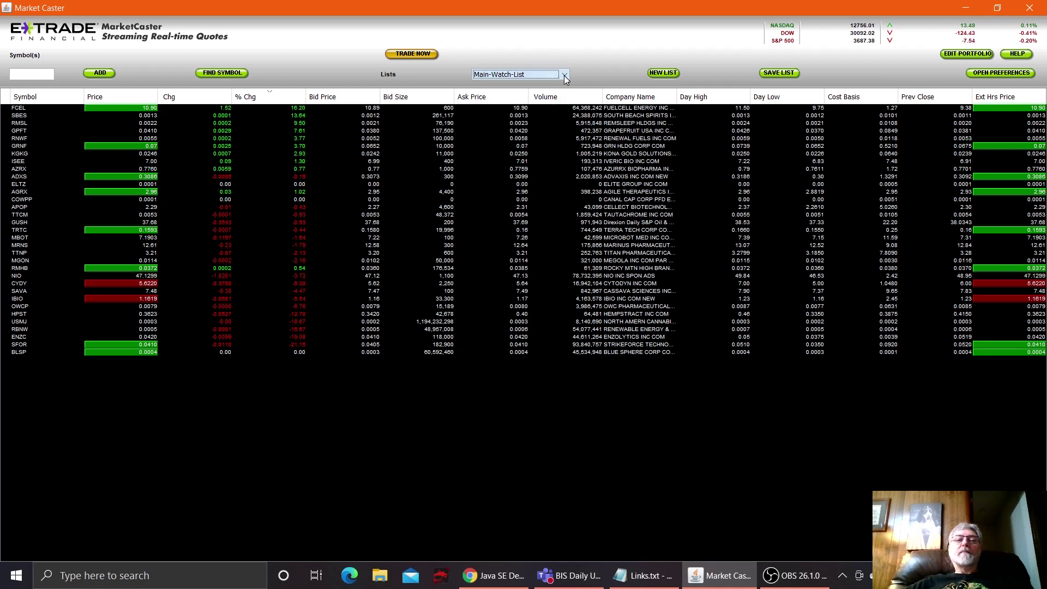
left_click(565, 74)
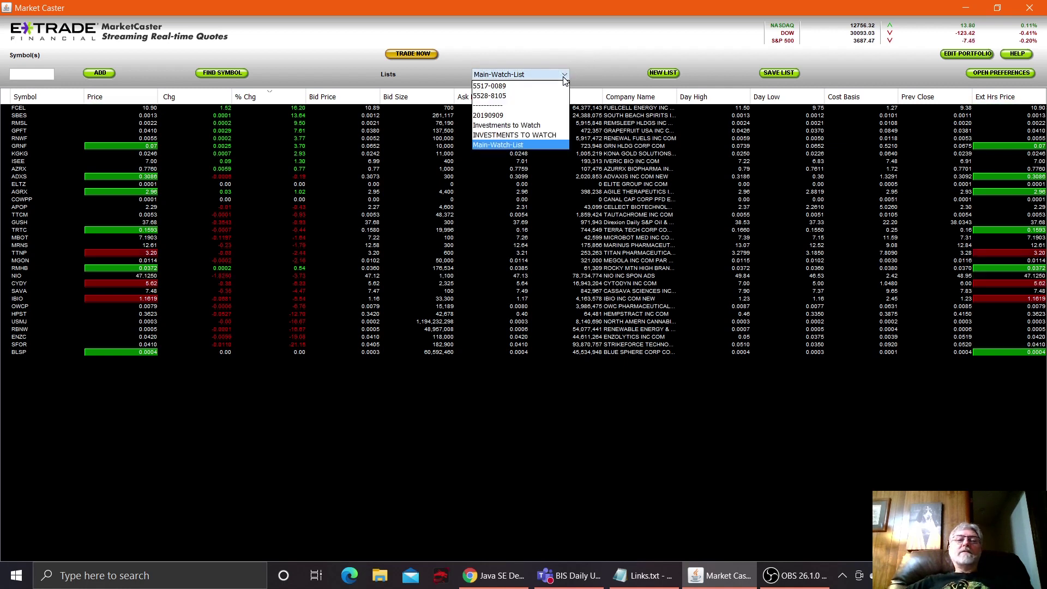
left_click(581, 54)
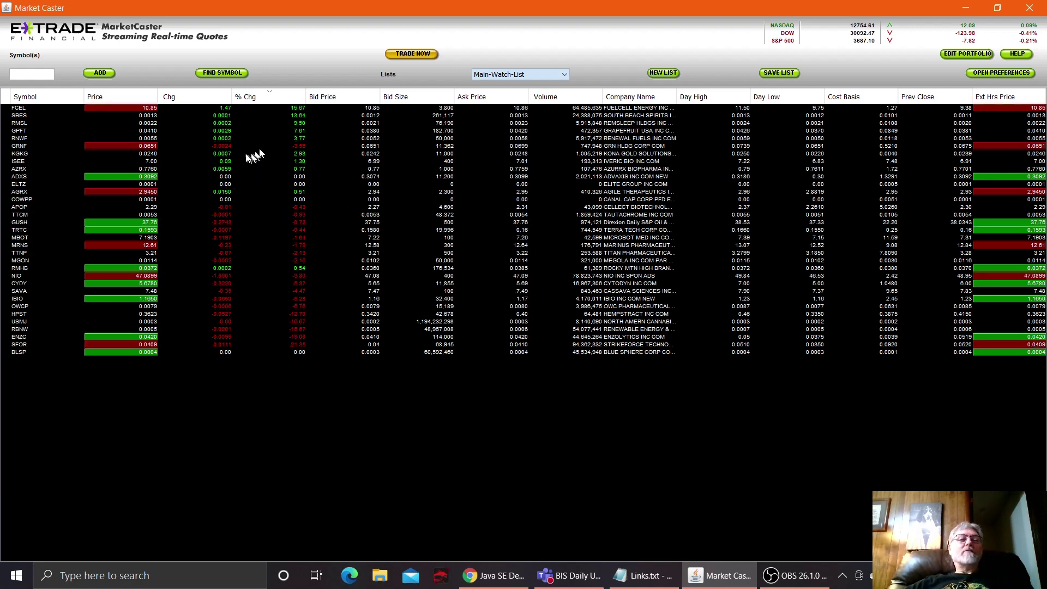
- Toggle the % Chg and Chg column sorts, ending with % Chg sorted highest to lowest
left_click(276, 97)
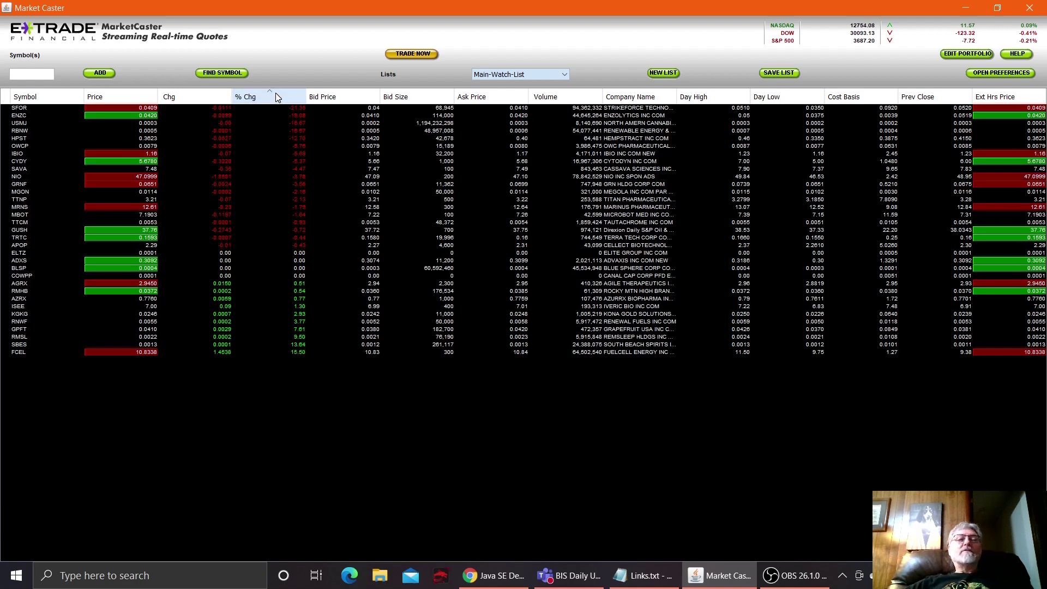
left_click(274, 97)
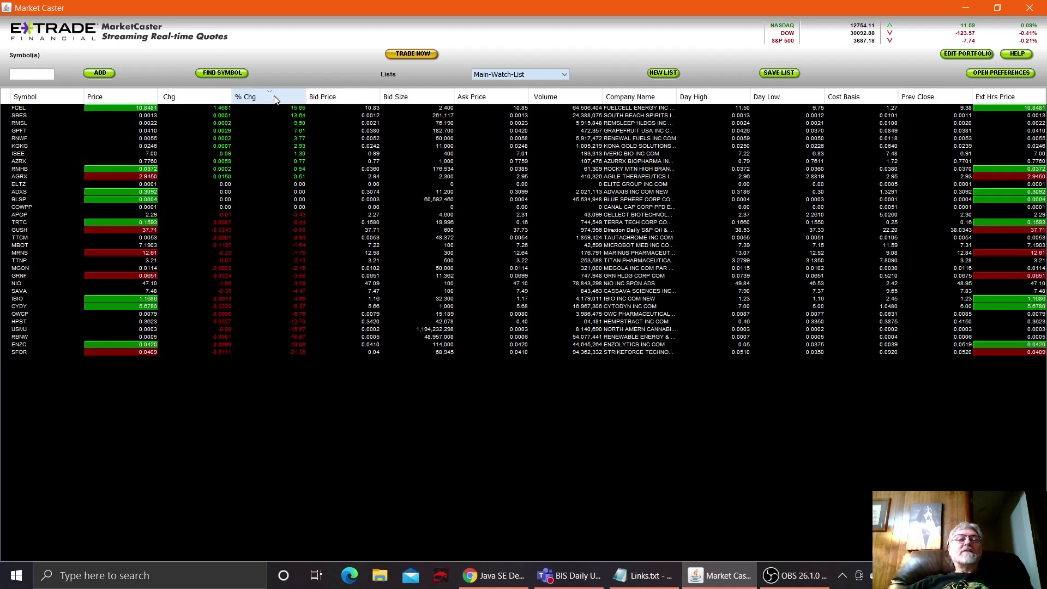
left_click(201, 96)
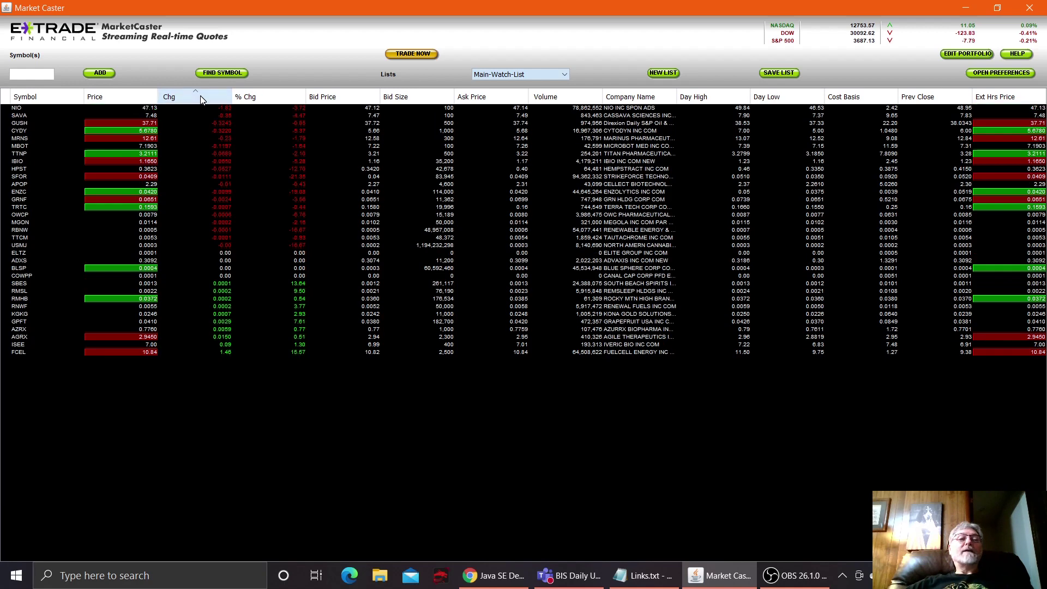
left_click(293, 100)
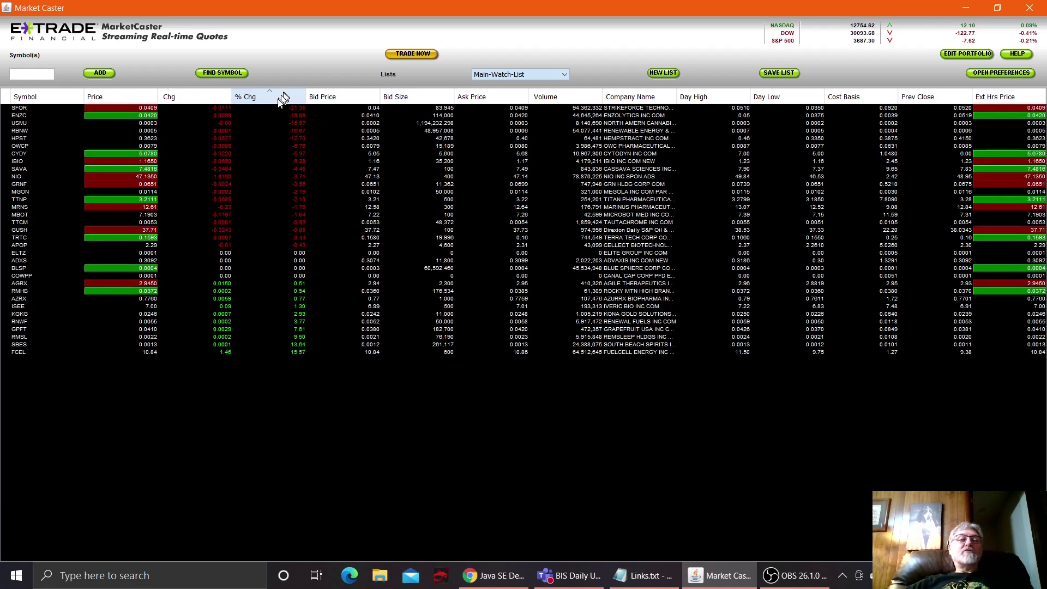
left_click(281, 98)
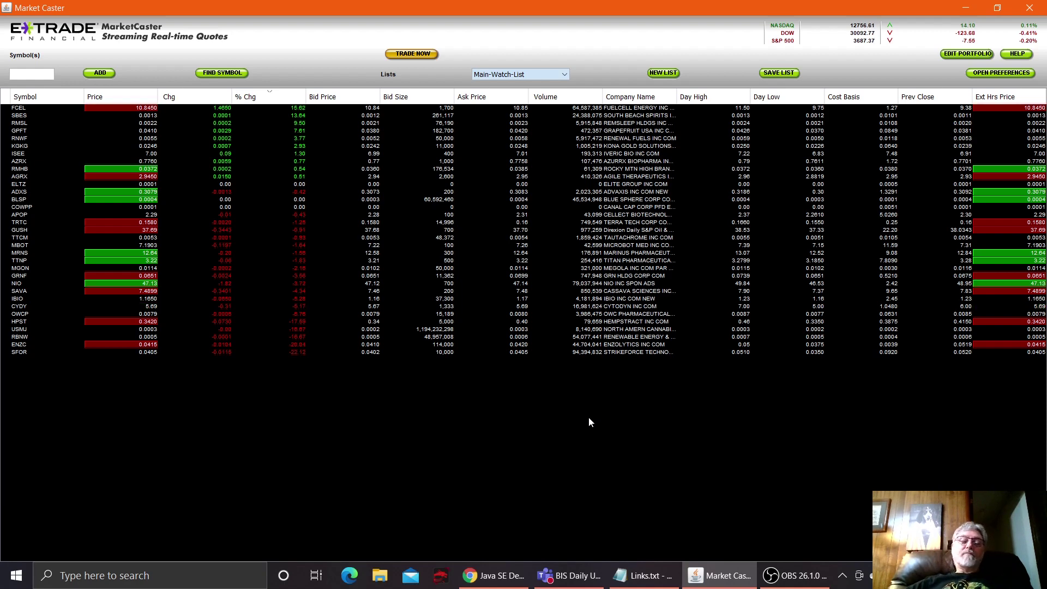
- Open the E*TRADE Help Center tab in Chrome and highlight the Macintosh Java requirement line
left_click(494, 575)
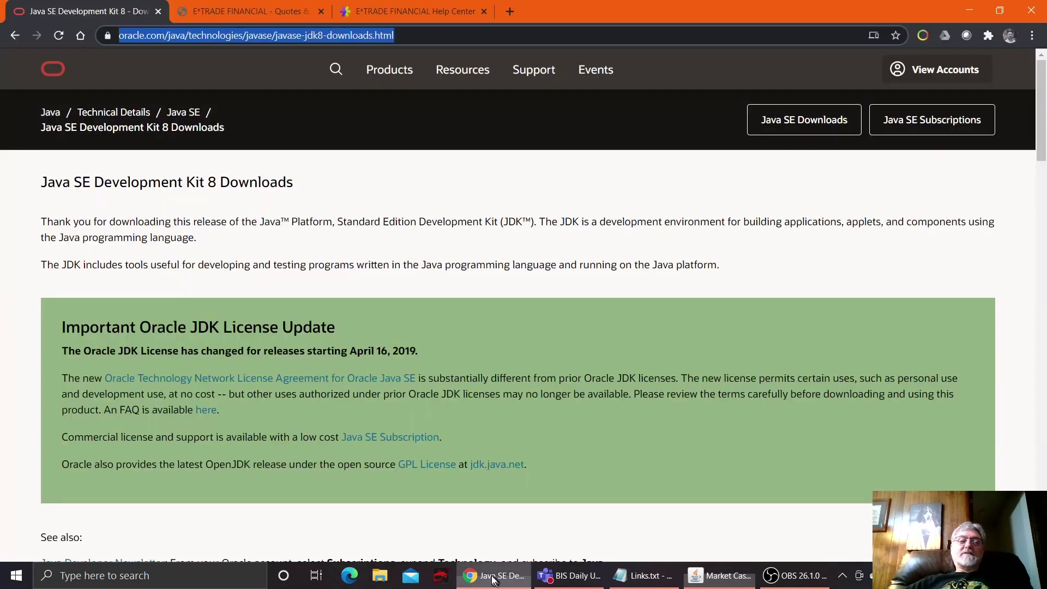
left_click(396, 11)
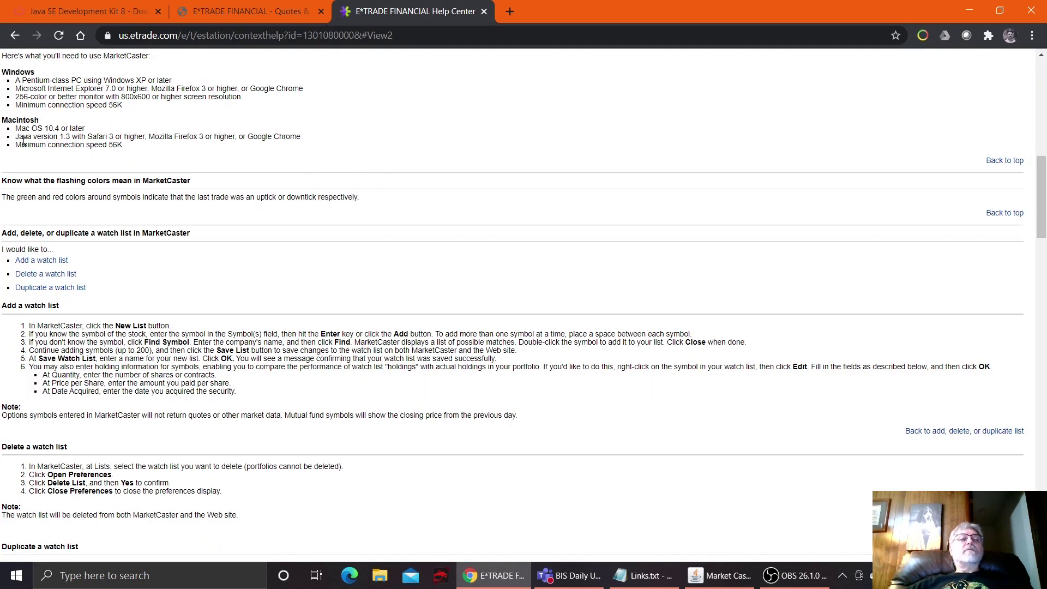
left_click_drag(18, 137, 265, 137)
left_click(264, 136)
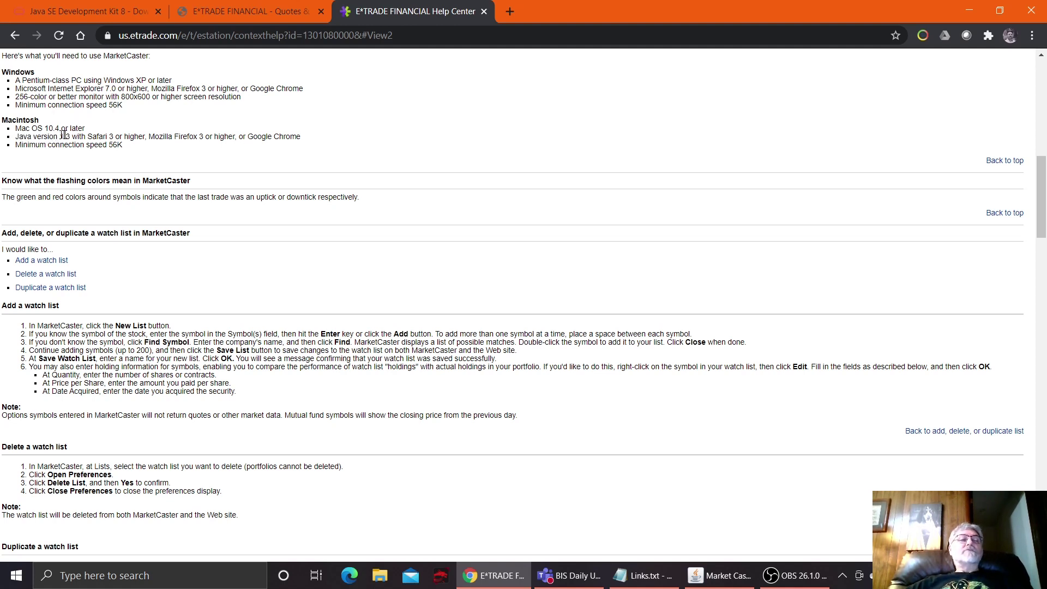
- Highlight the phrase 'Java version 1.3', then return to the Java SE JDK 8 downloads tab
left_click_drag(70, 134, 12, 138)
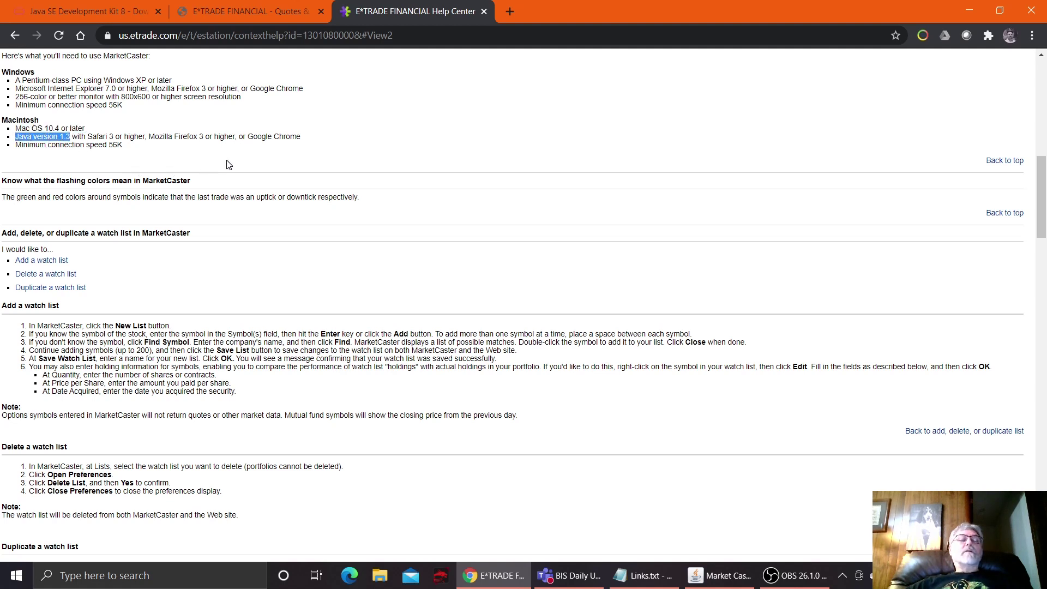
left_click(143, 138)
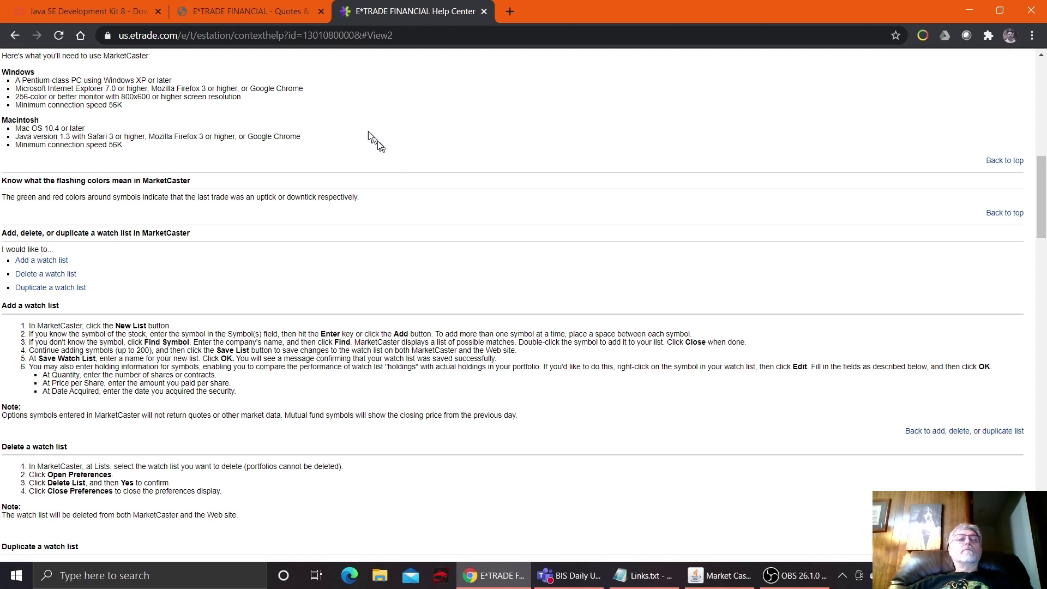
left_click(79, 10)
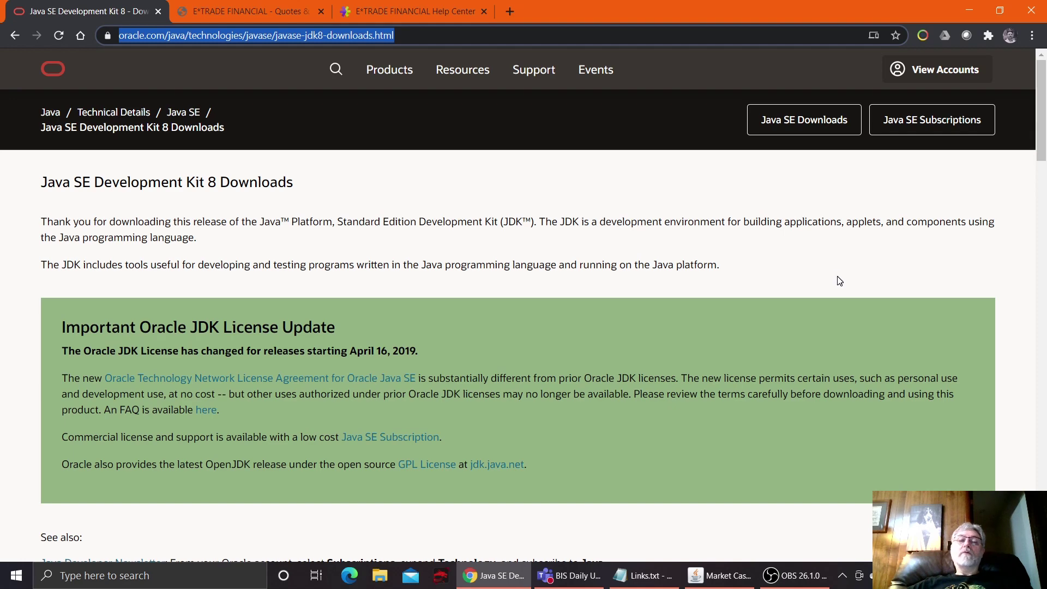
- Scroll to the JDK 8u271 table's Windows x64 installer row, then open the Start menu
scroll(839, 281, "down", 5)
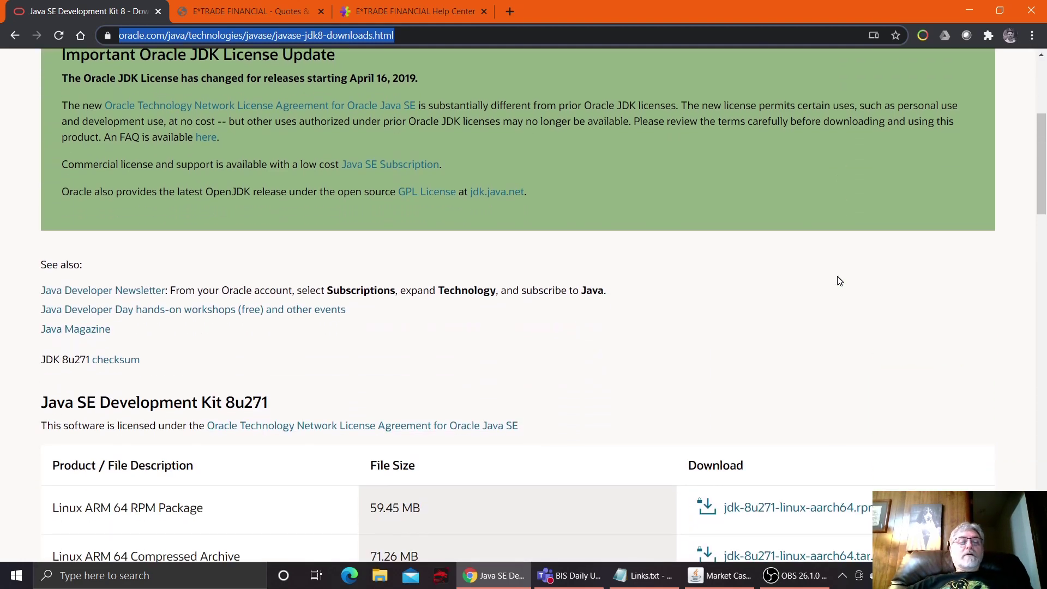
scroll(839, 281, "down", 4)
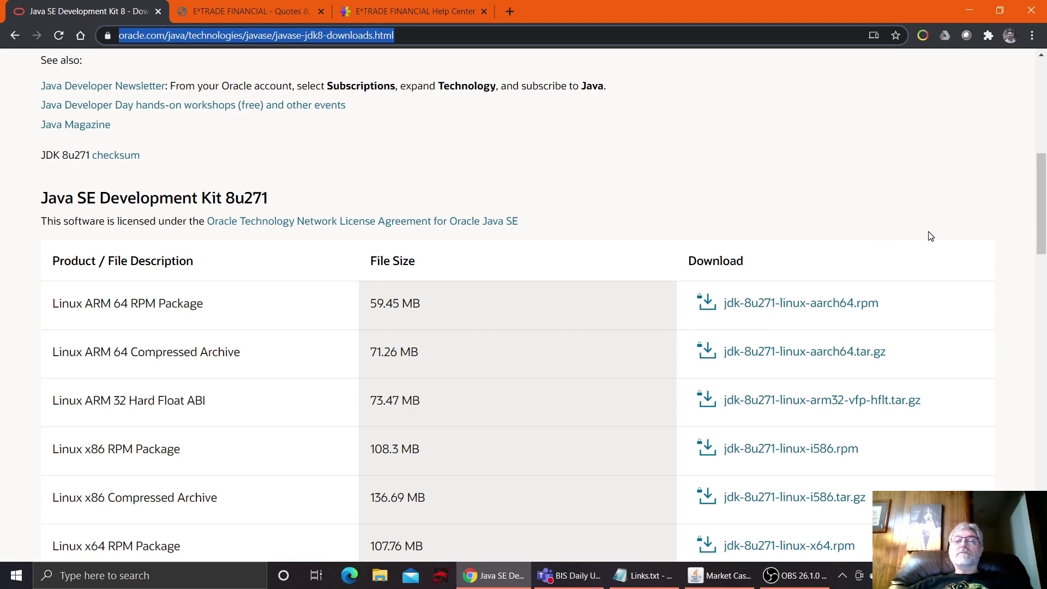
scroll(931, 236, "down", 10)
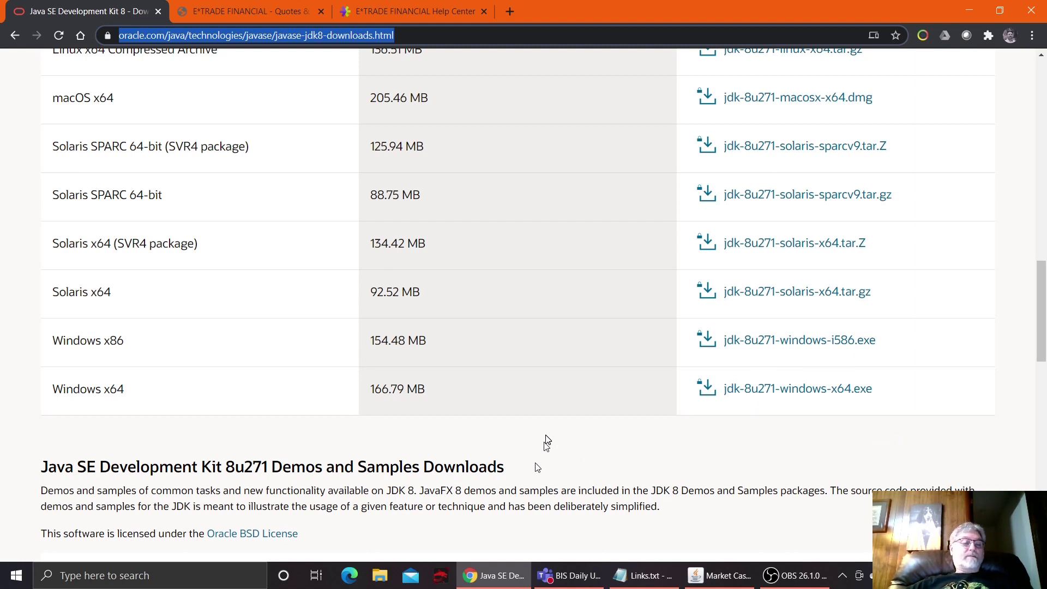
left_click(17, 582)
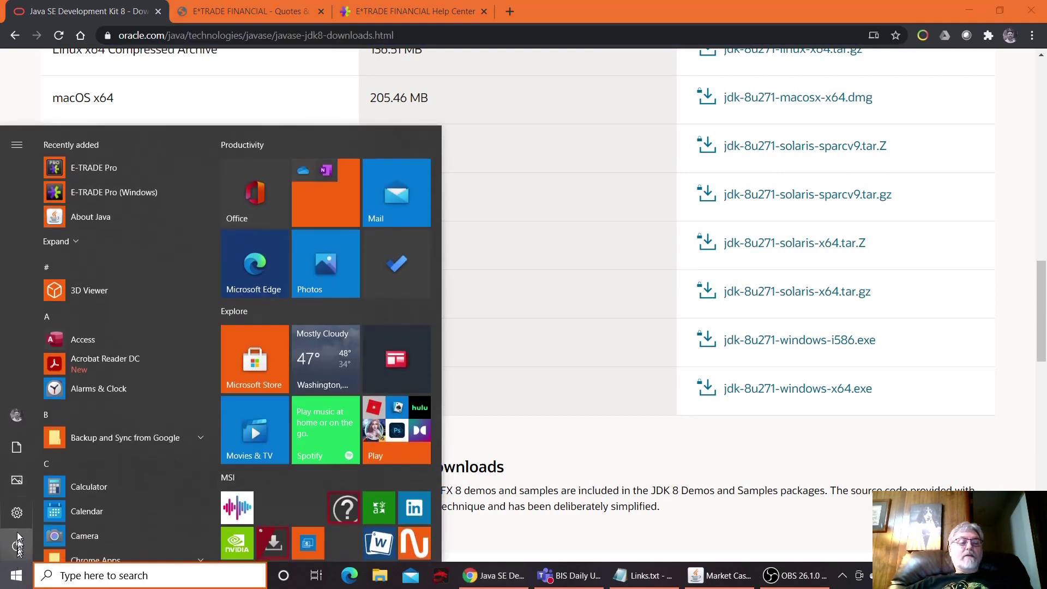
- Launch Windows Settings from the Start menu and maximize its window
mouse_move(14, 521)
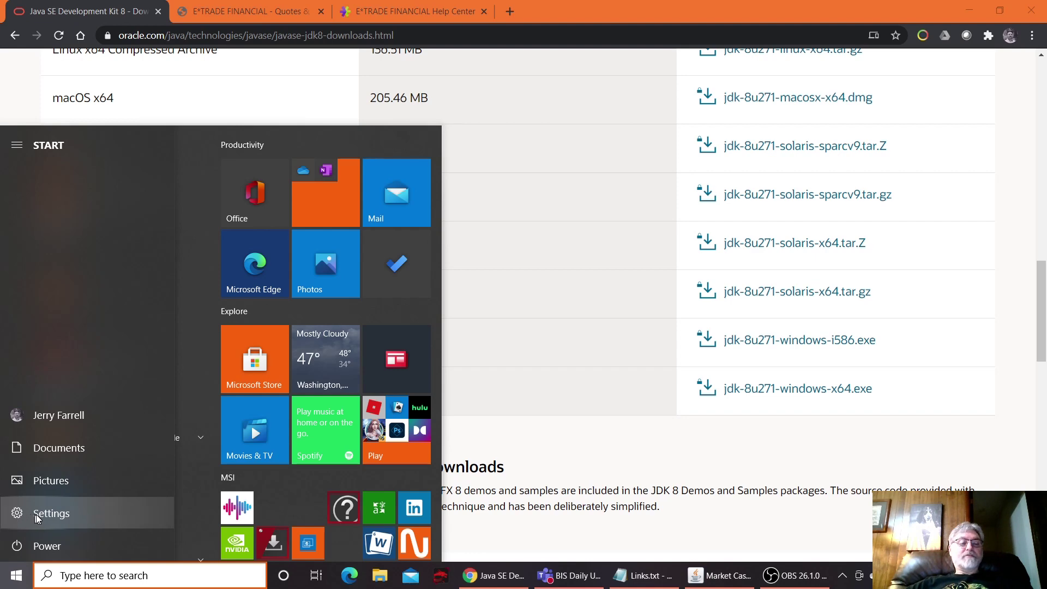
left_click(38, 518)
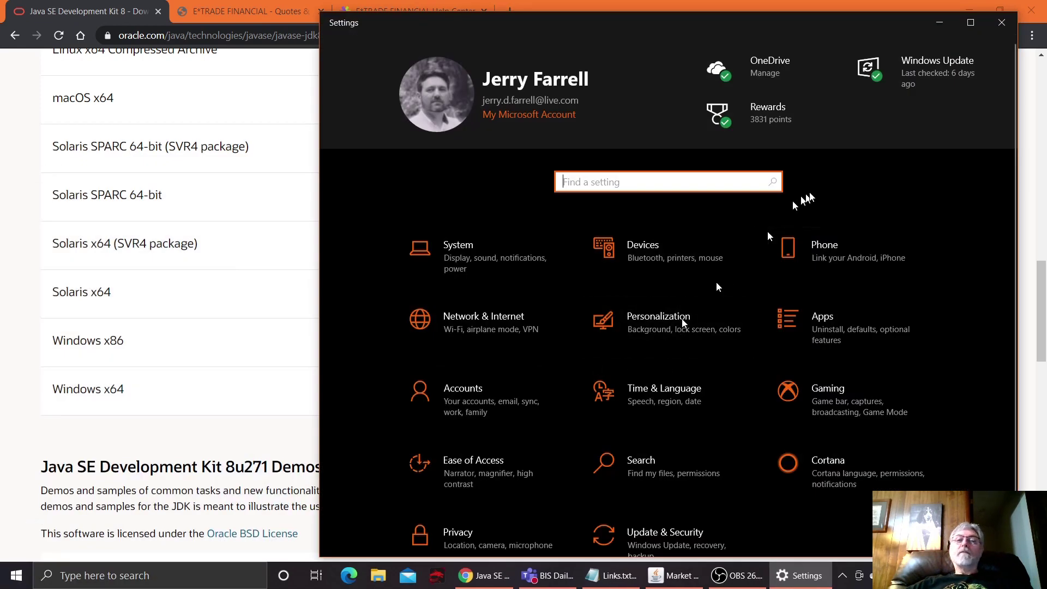
left_click(970, 22)
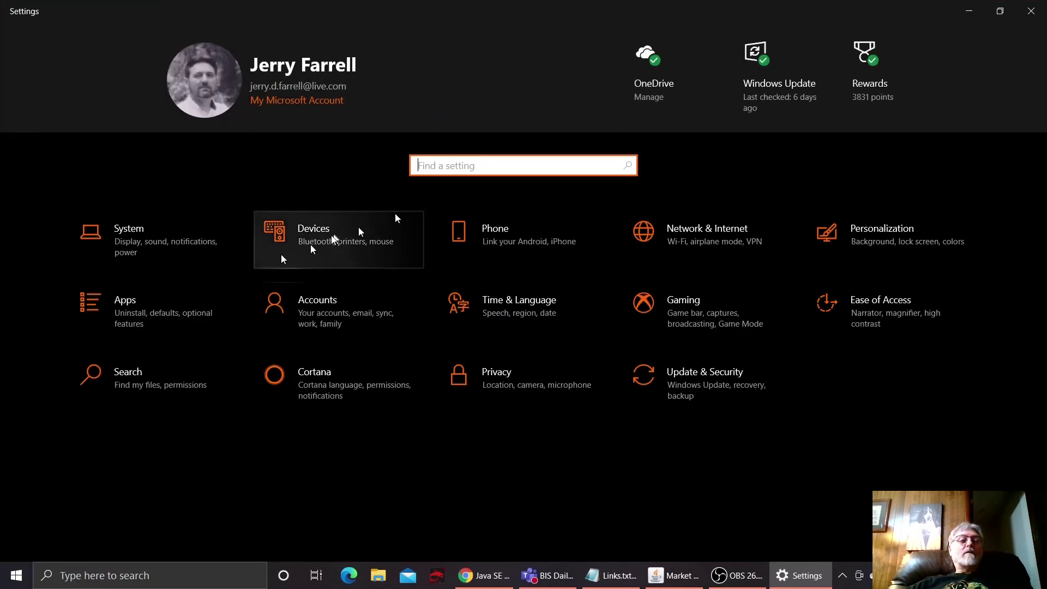
- Go to System > About > System info and reach Advanced system settings
left_click(130, 249)
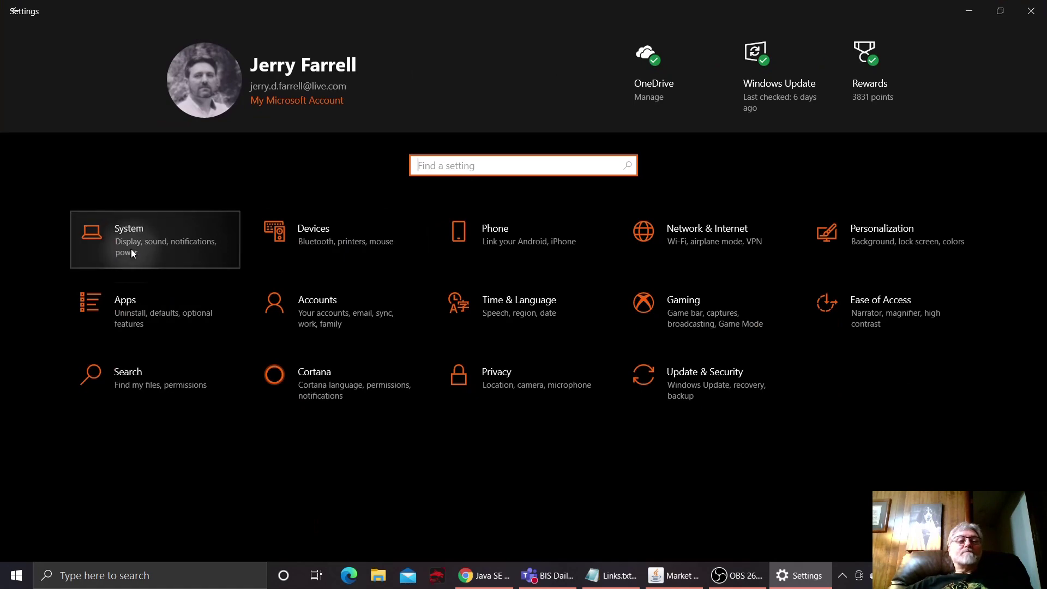
scroll(125, 255, "down", 3)
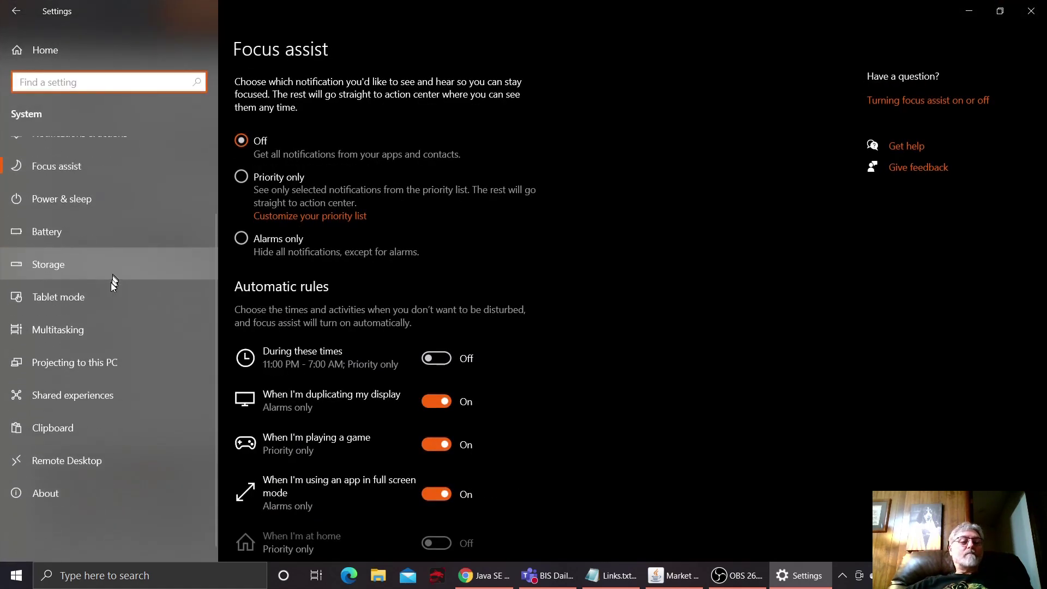
left_click(55, 487)
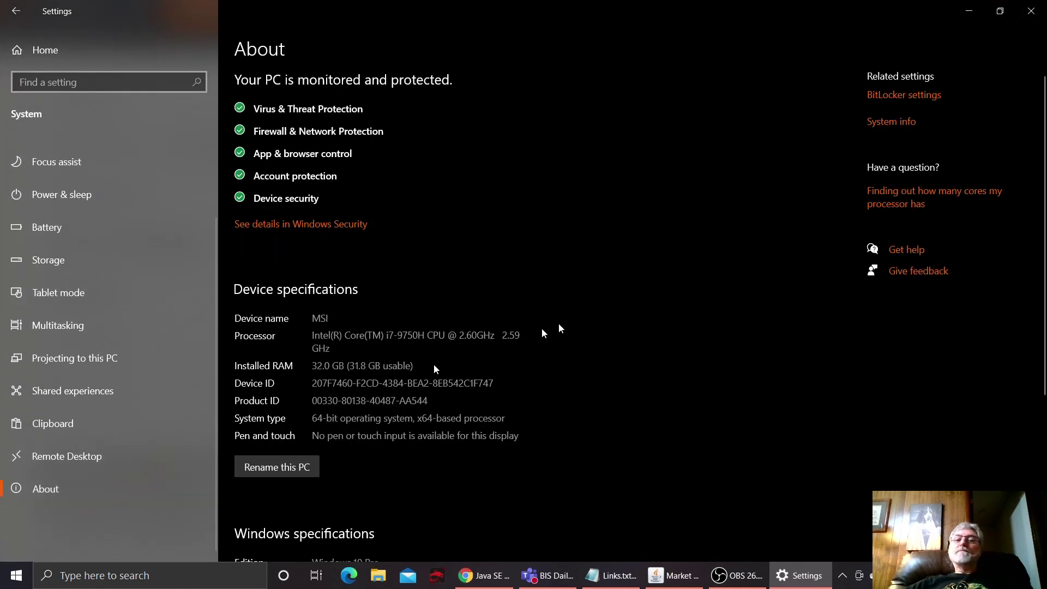
left_click(890, 123)
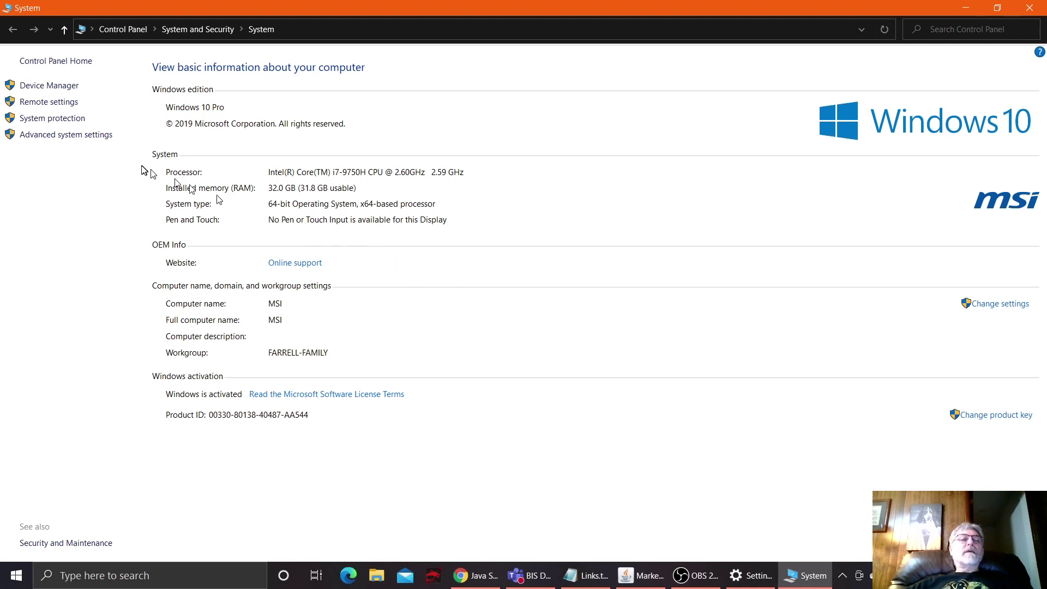
left_click(83, 136)
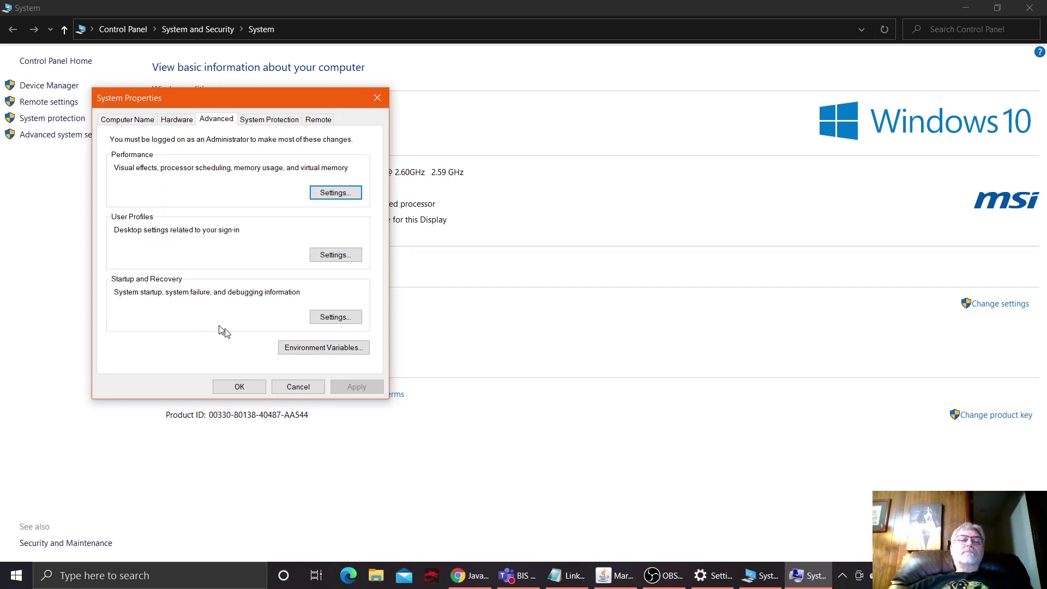
- In Environment Variables, confirm JAVA_HOME is C:\Program Files\Java\jdk1.8.0_271 without changing it
left_click(311, 351)
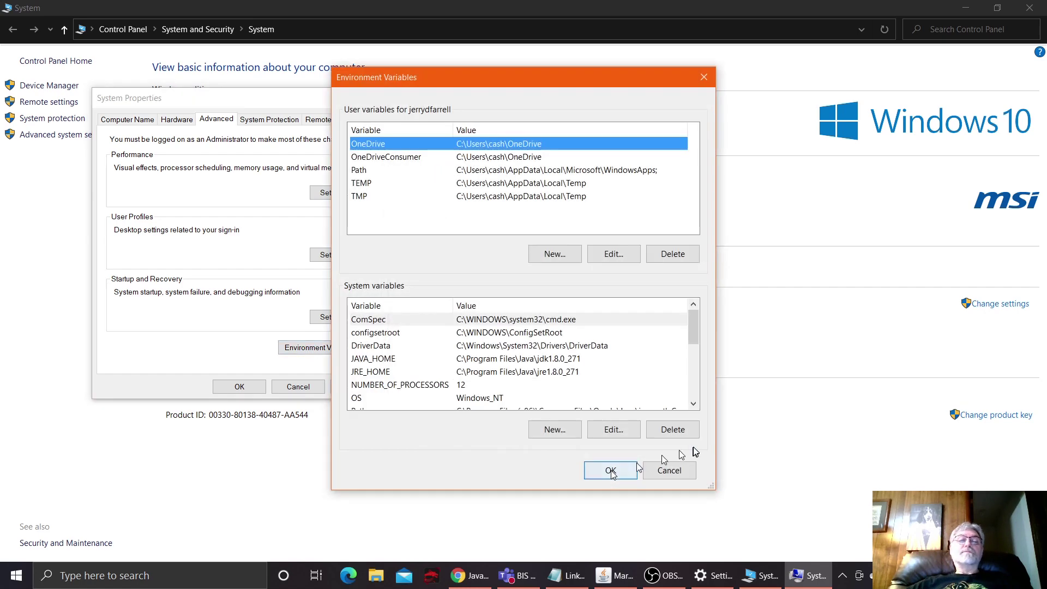
left_click(387, 361)
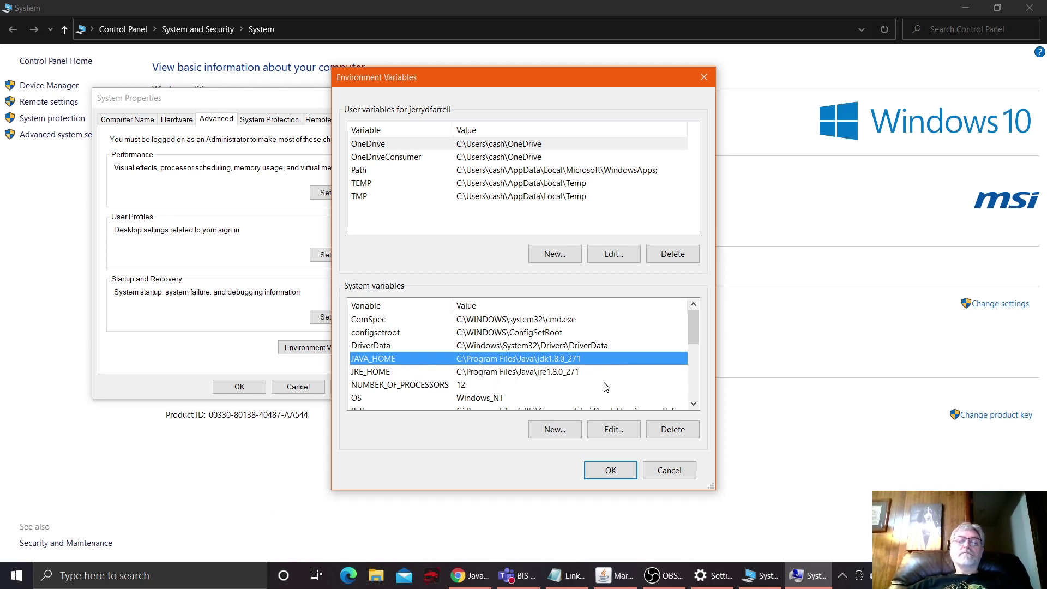
left_click(613, 430)
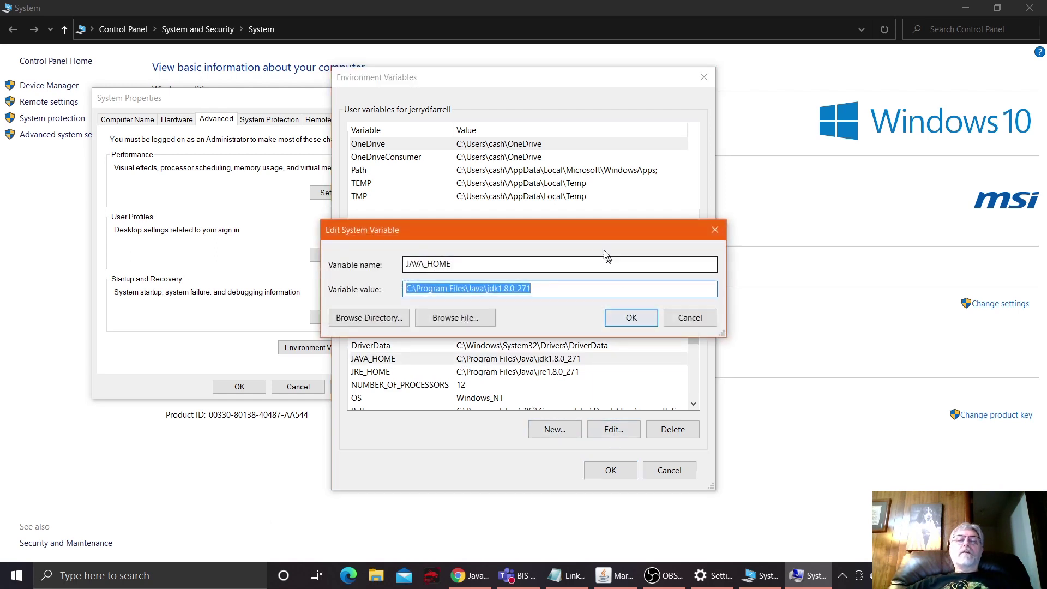
left_click(539, 289)
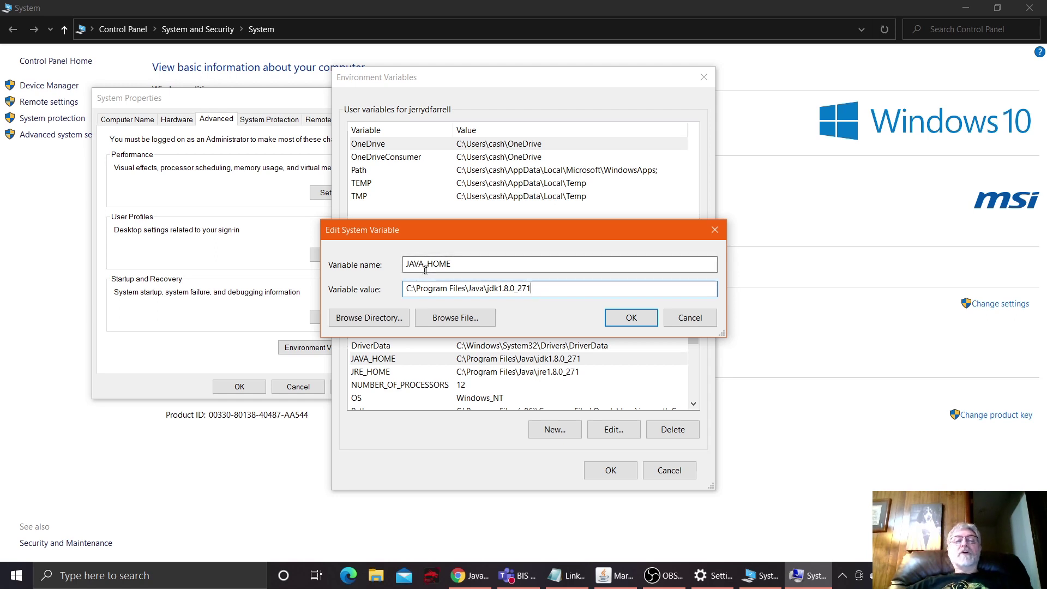
left_click(621, 327)
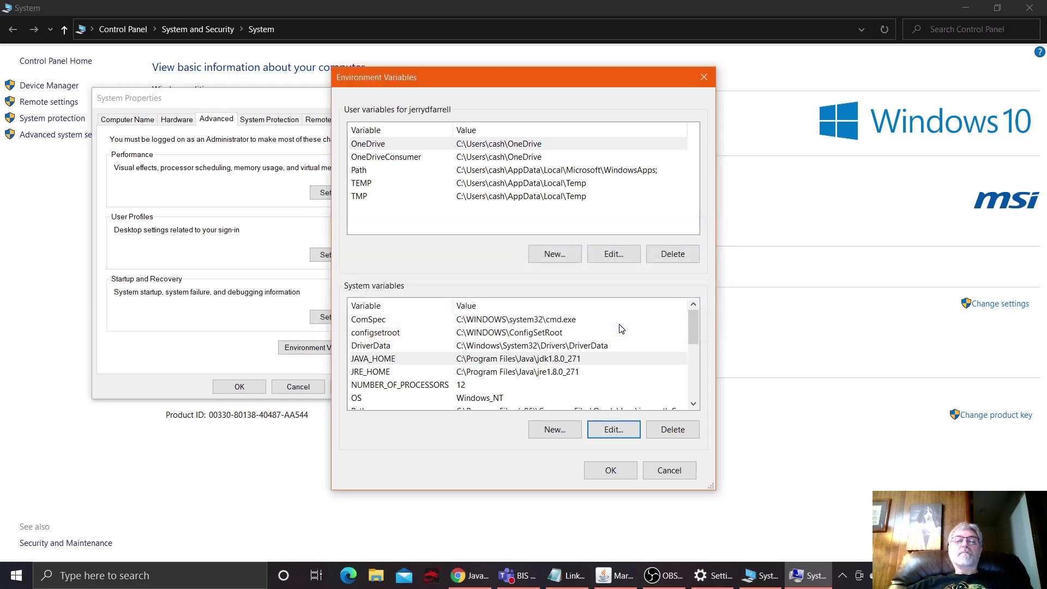
- Confirm JRE_HOME reads C:\Program Files\Java\jre1.8.0_271, then select the system Path variable
left_click(491, 373)
left_click(613, 429)
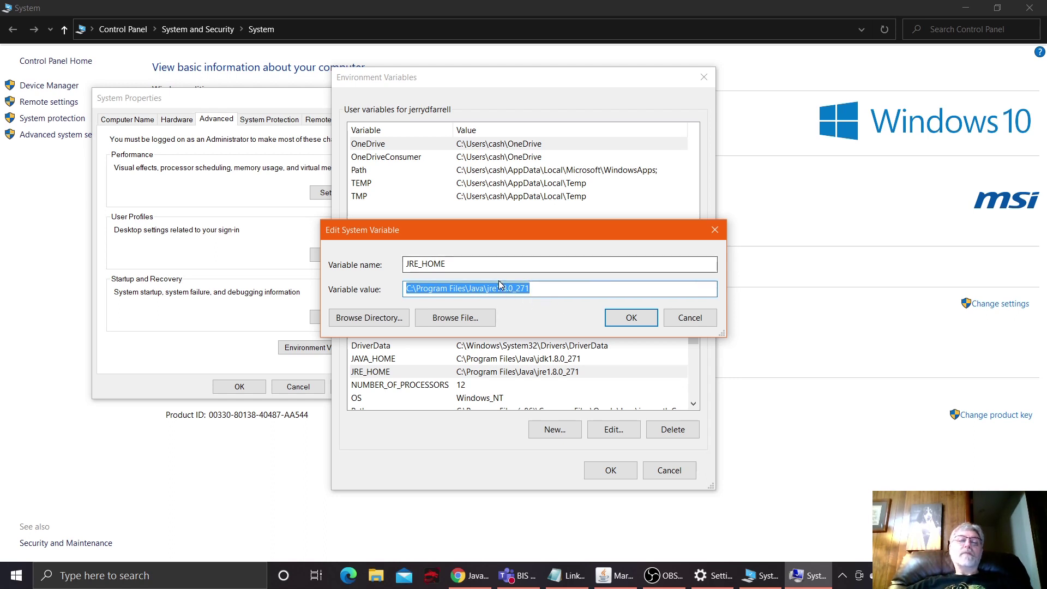
left_click(629, 321)
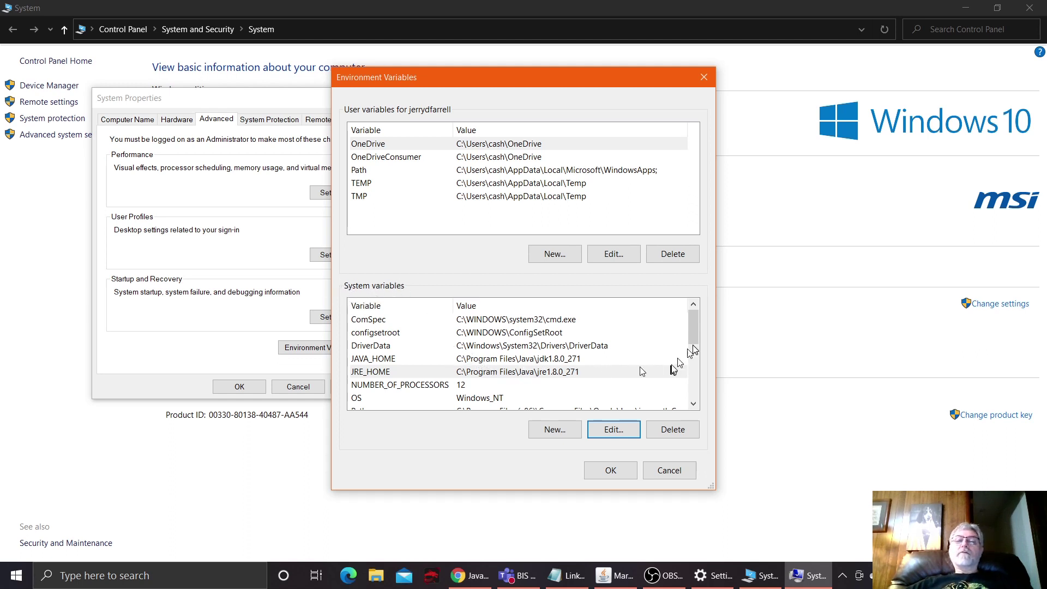
left_click_drag(693, 339, 699, 353)
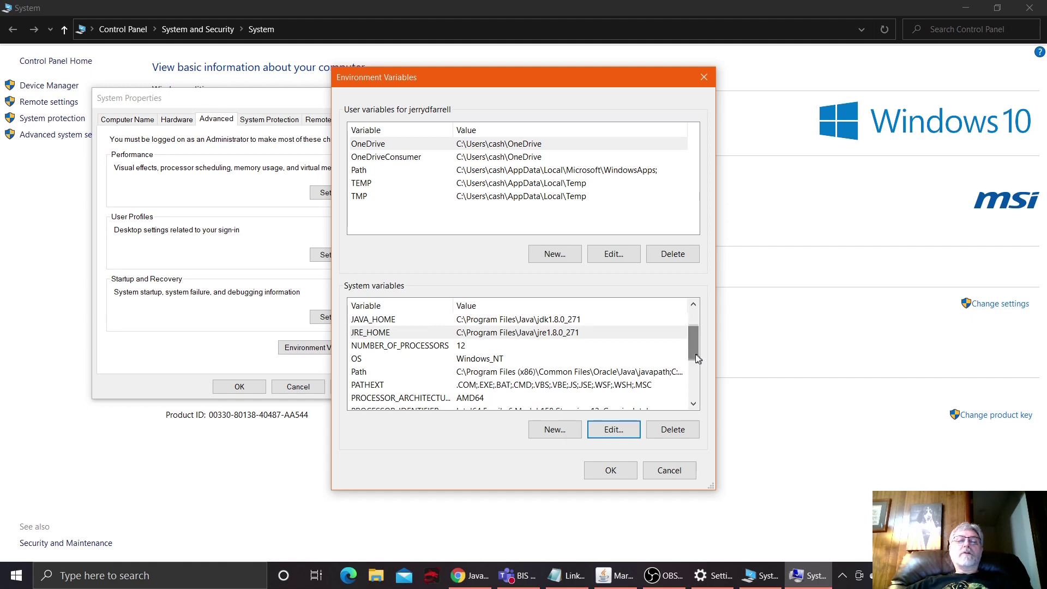
left_click(563, 375)
- Verify Path contains C:\Program Files\Java\jdk1.8.0_271\bin and confirm the entries
left_click(594, 430)
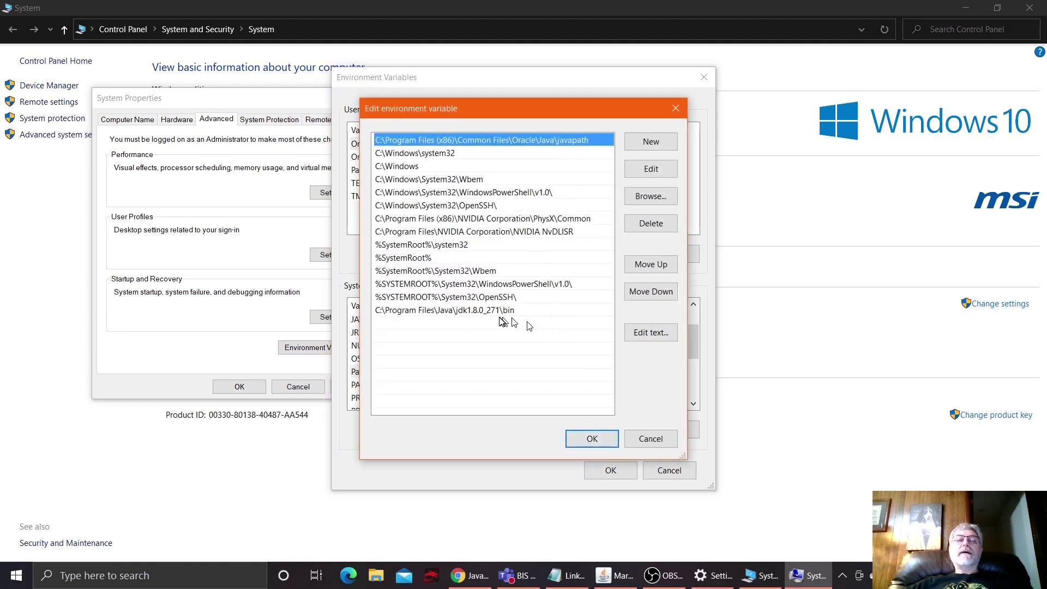
left_click(530, 315)
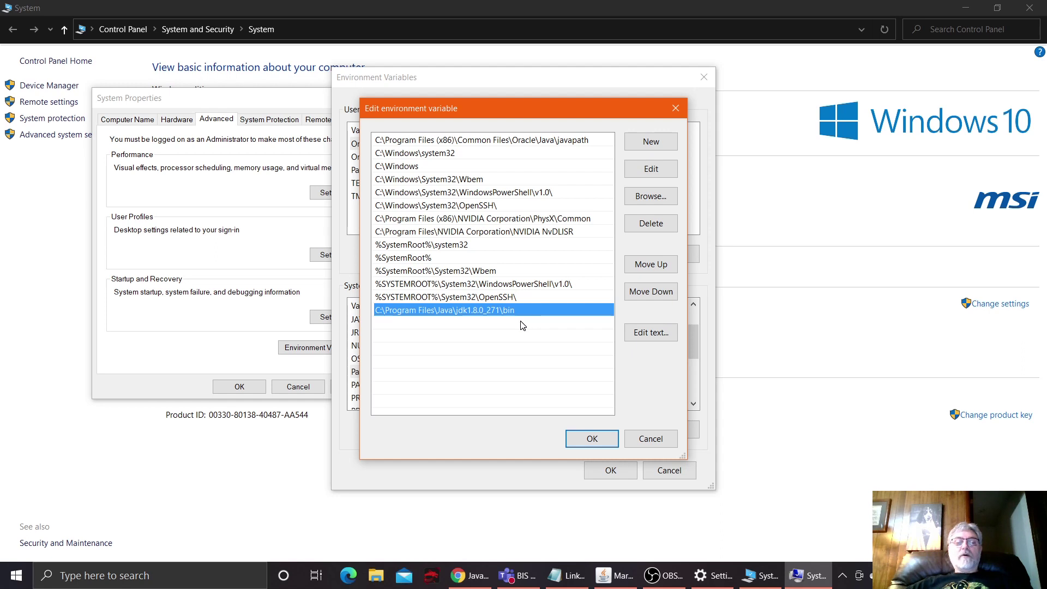
left_click(595, 439)
- Save the environment variables and close System Properties, System information and Settings
left_click(618, 475)
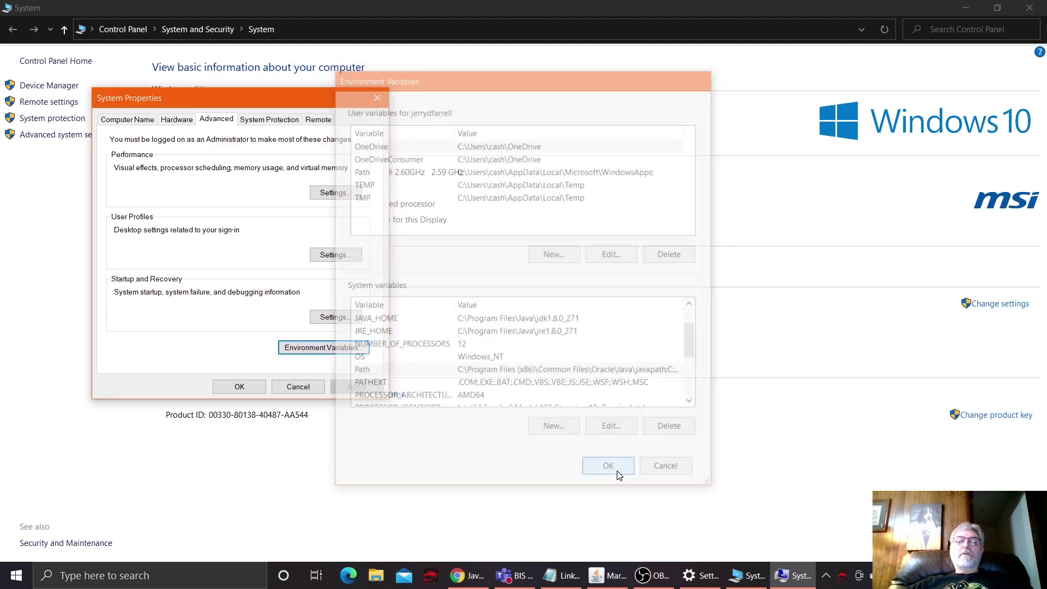
left_click(240, 386)
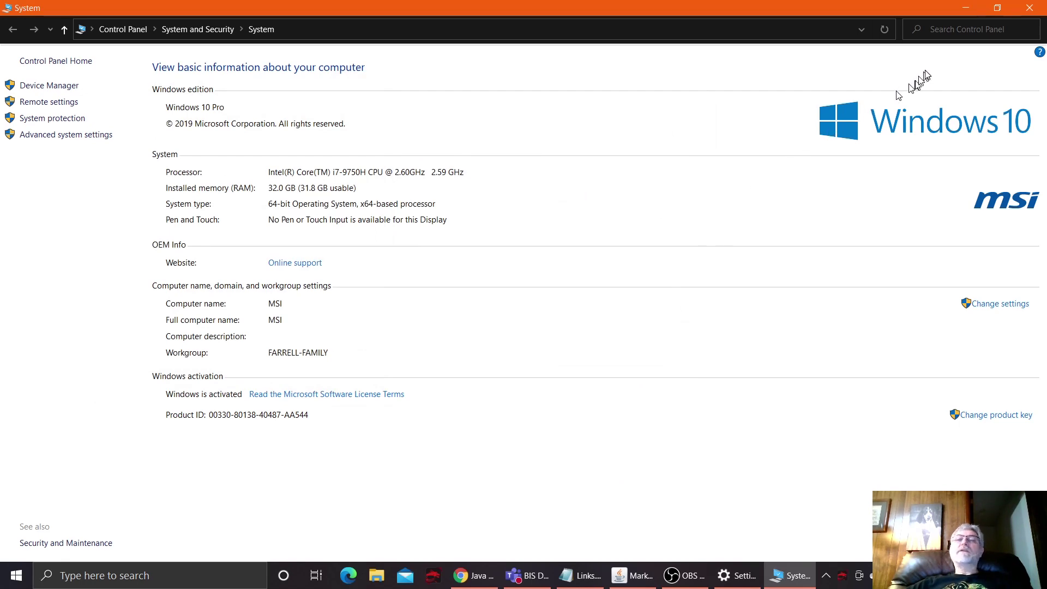
left_click(1030, 7)
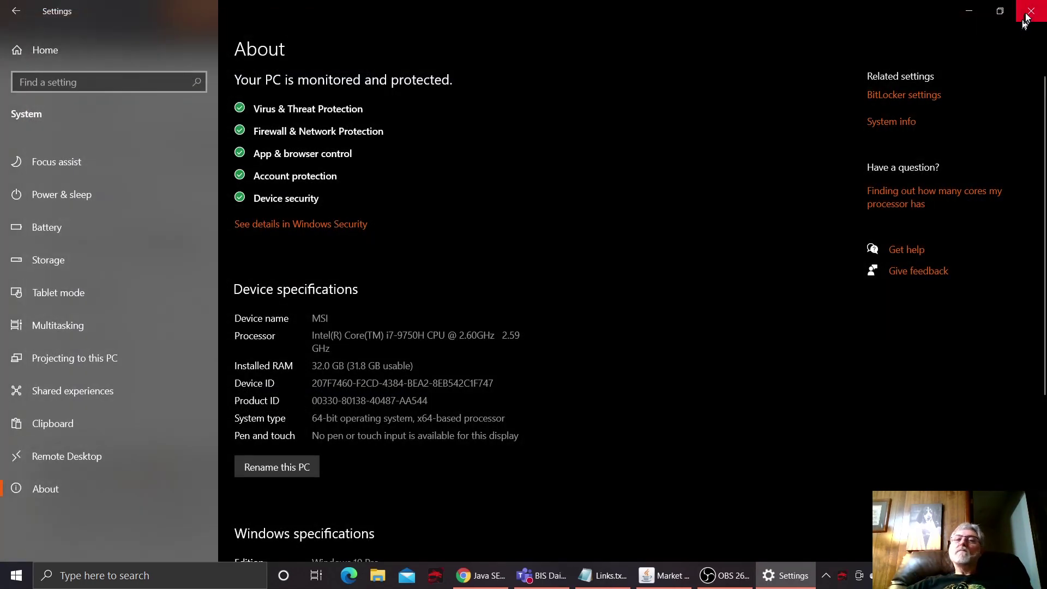
left_click(1030, 11)
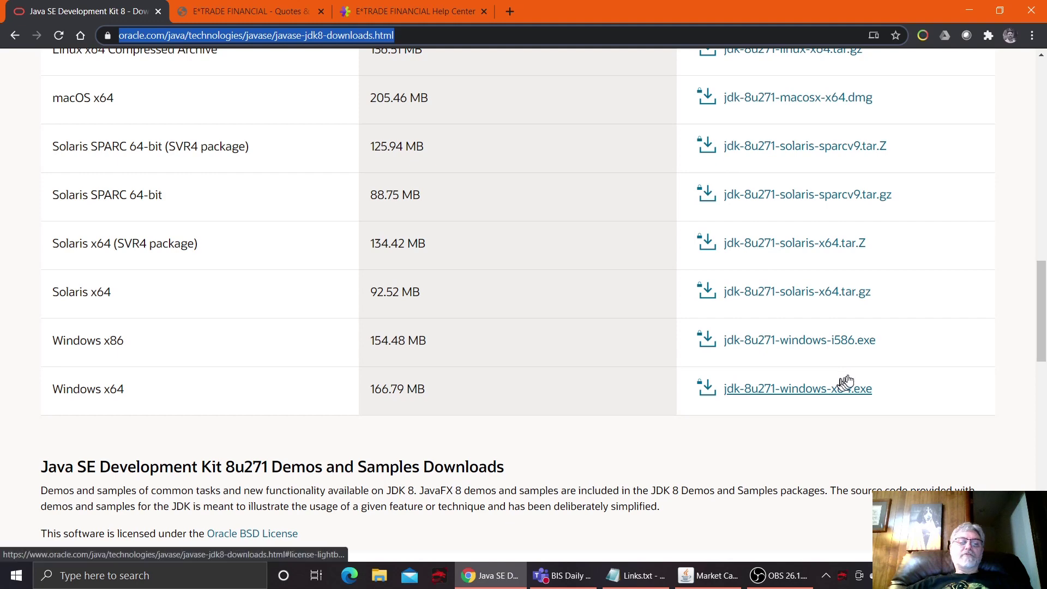
- Switch to the E*TRADE MarketCaster launch tab and show Chrome's Downloads page
scroll(848, 377, "up", 5)
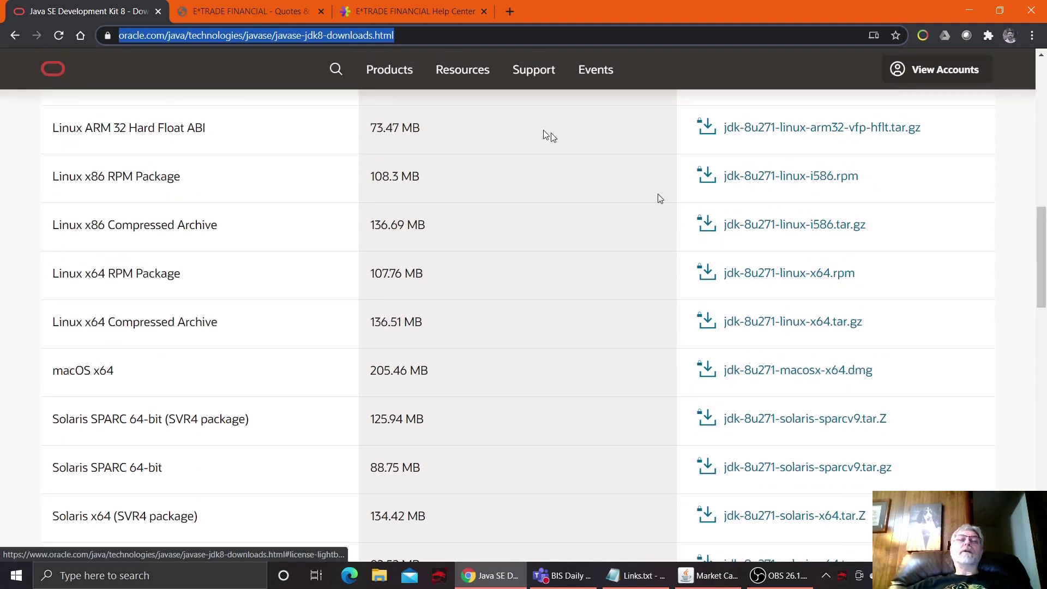
left_click(246, 13)
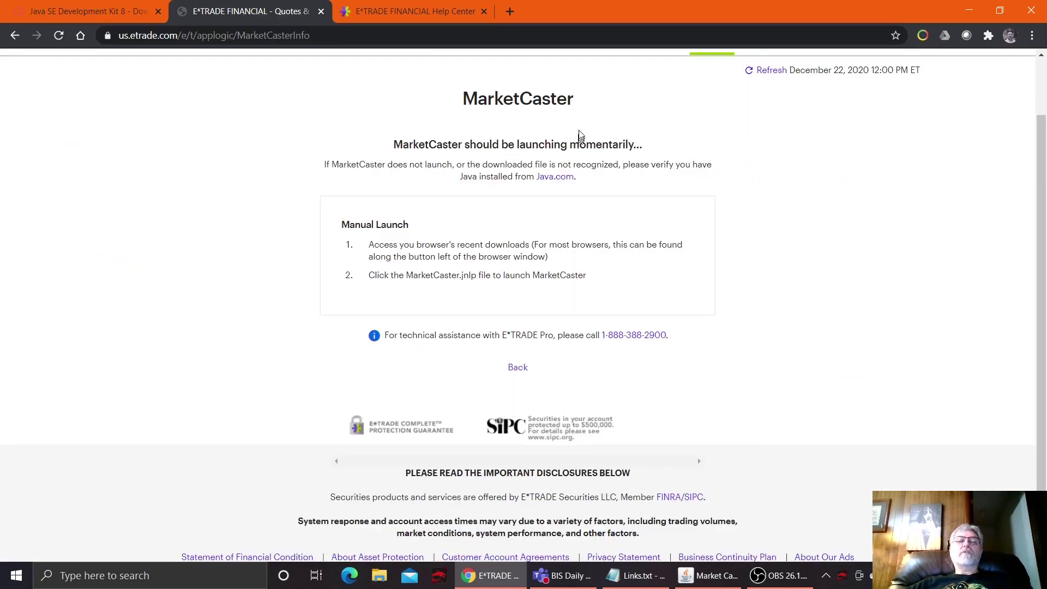
left_click(1032, 35)
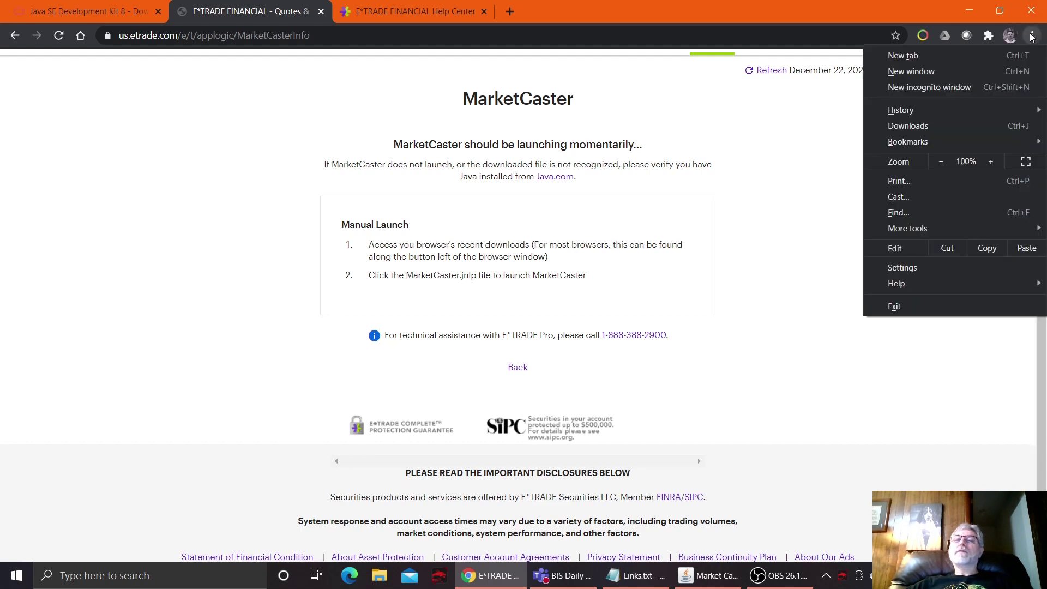
left_click(936, 125)
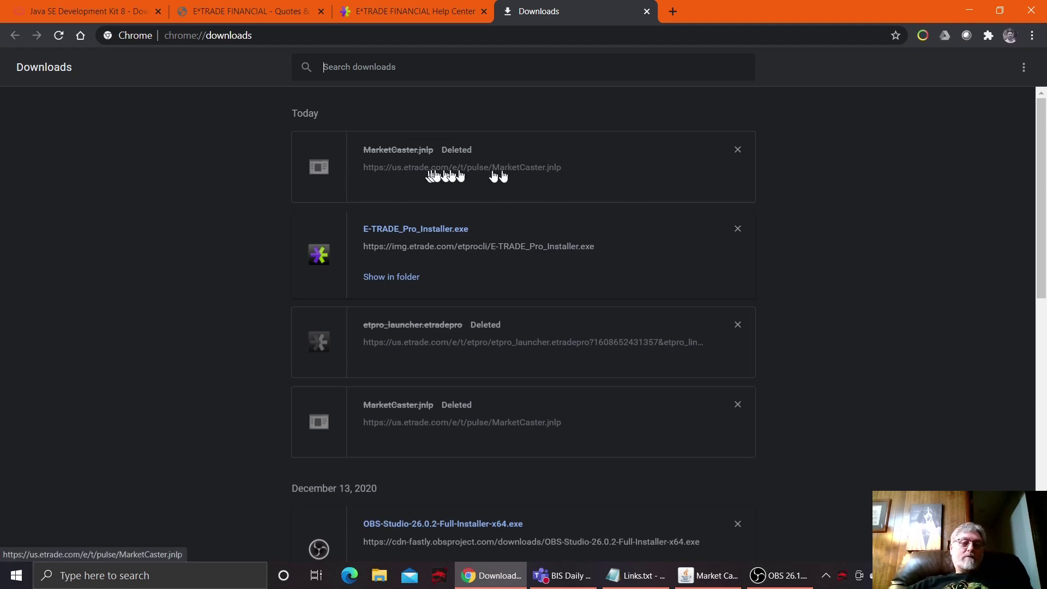
- Sort Main-Watch-List by % Chg descending and check the Lists dropdown, keeping Main-Watch-List
left_click(708, 575)
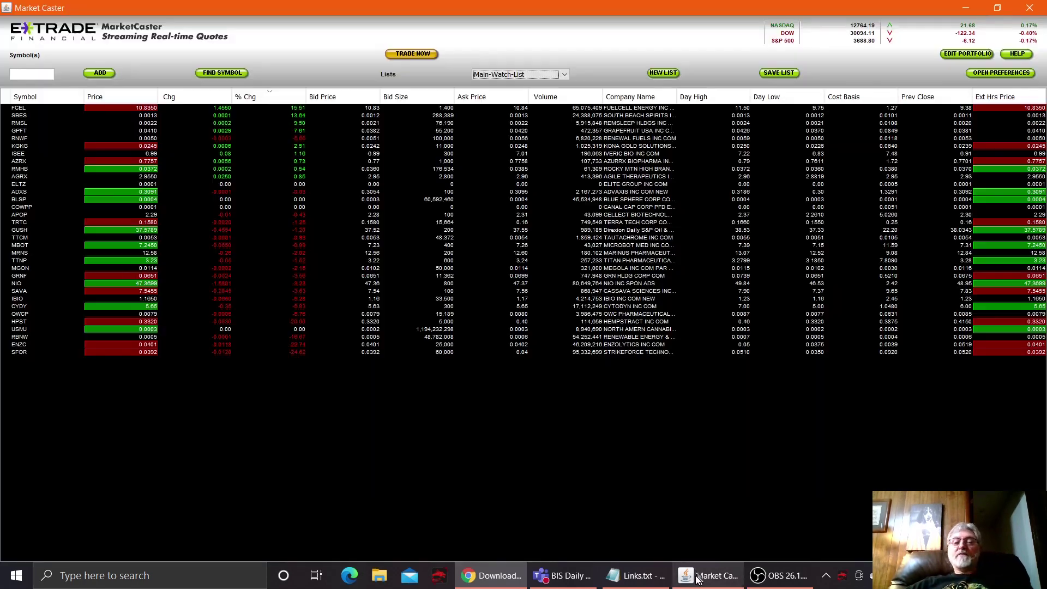
left_click(276, 98)
left_click(276, 98)
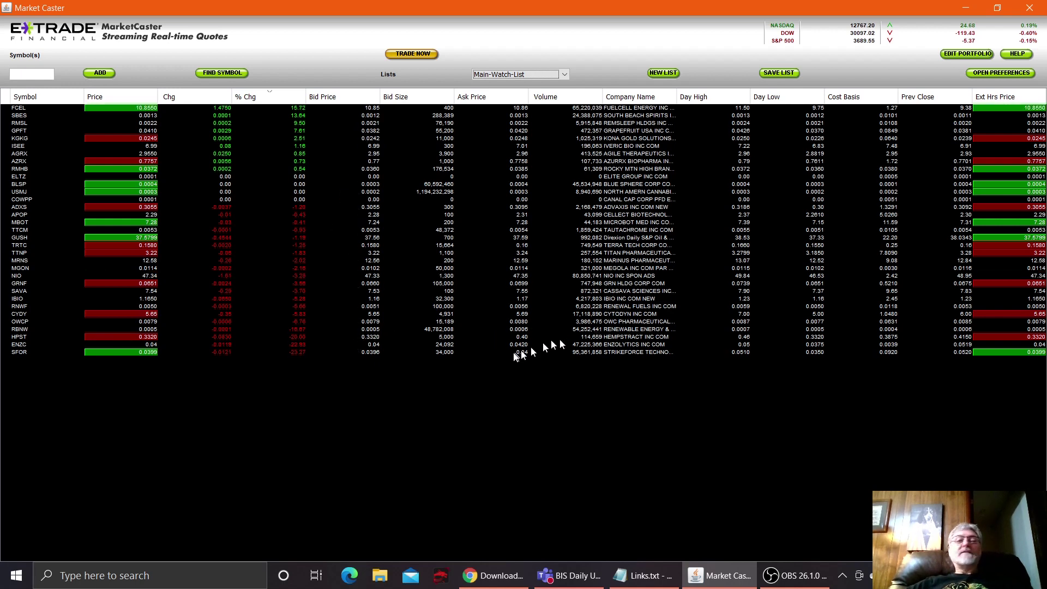
left_click(564, 74)
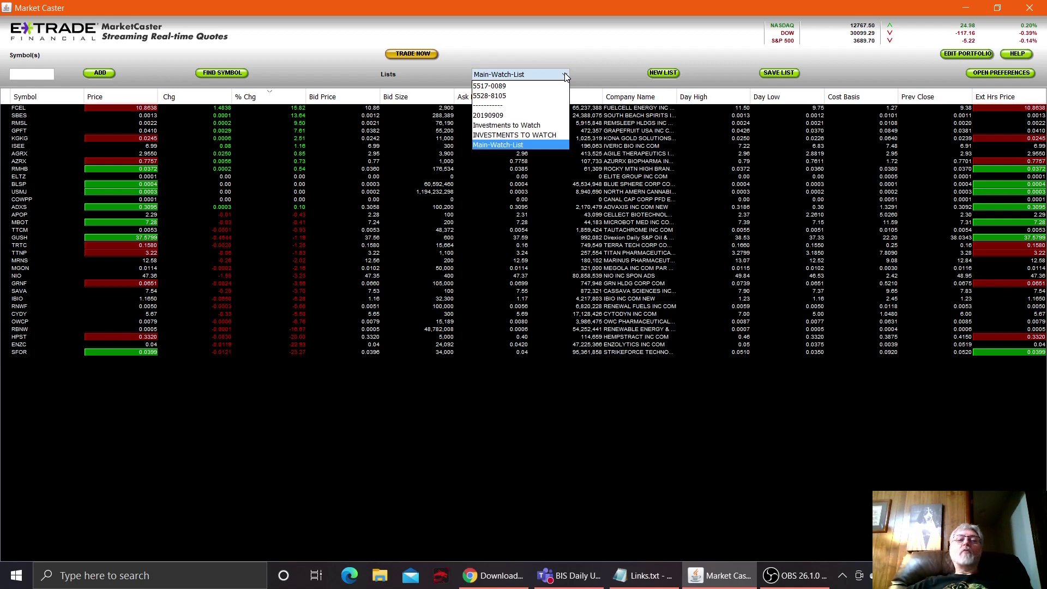
left_click(565, 75)
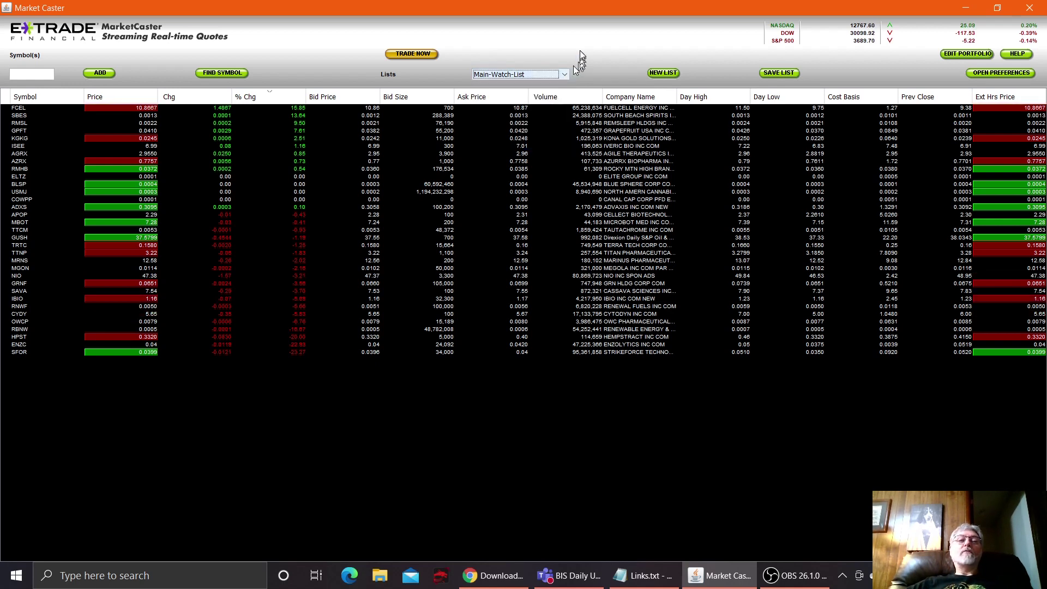